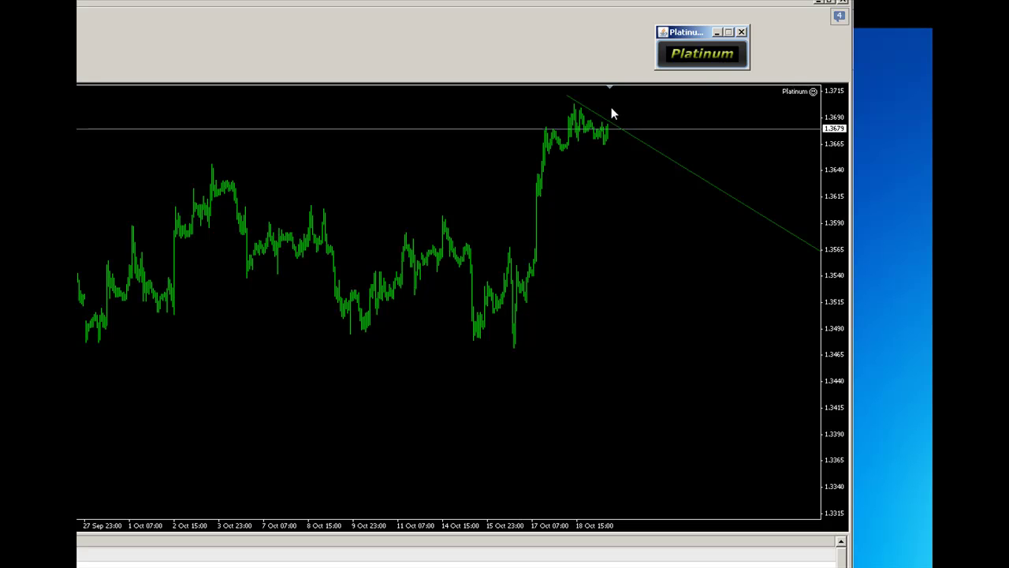
# - Scan the chart and select Trendline 1214 [EURUSD] in the Platinum trendline control panel
pyautogui.click(700, 52)
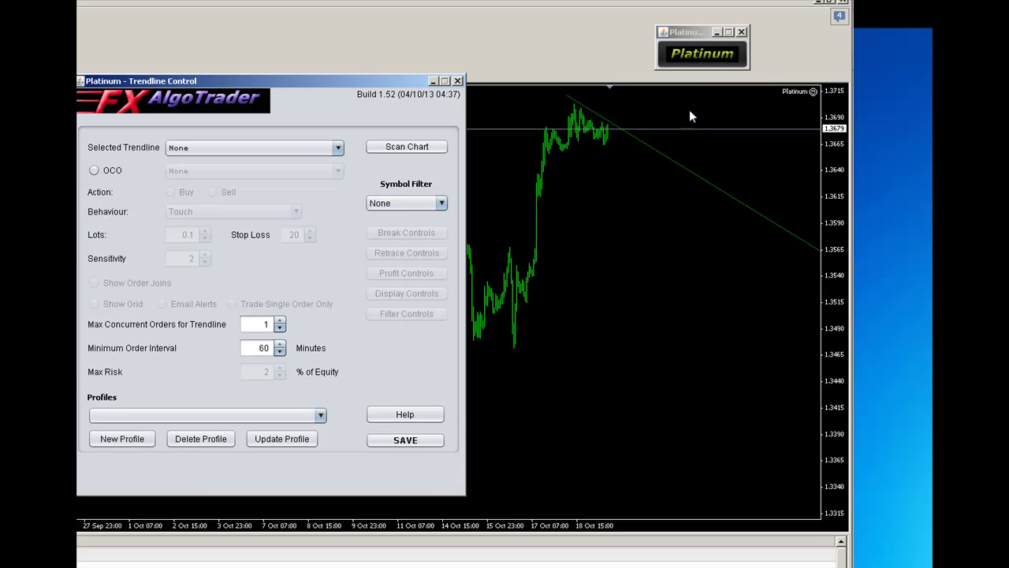
pyautogui.click(420, 151)
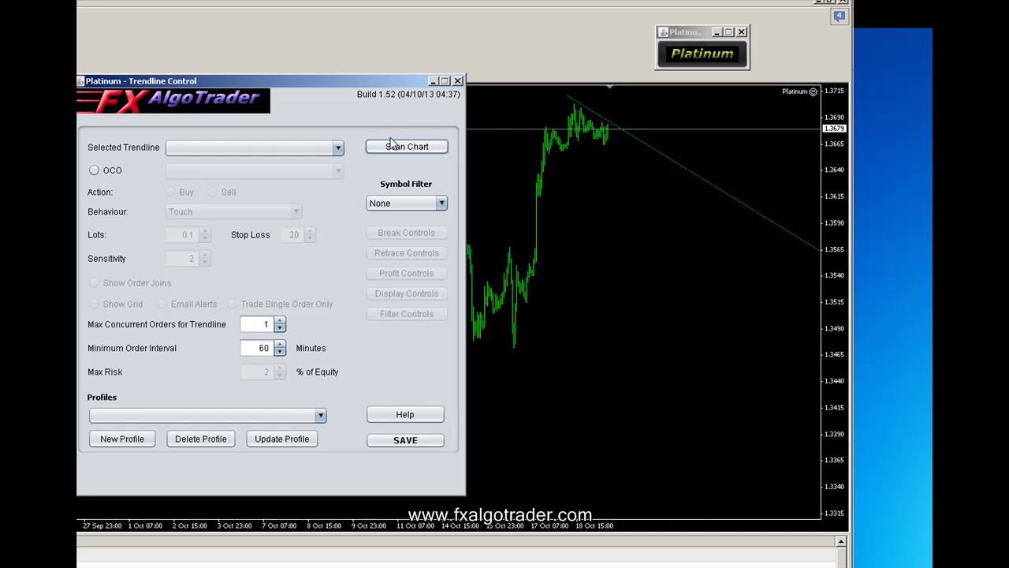
pyautogui.click(311, 148)
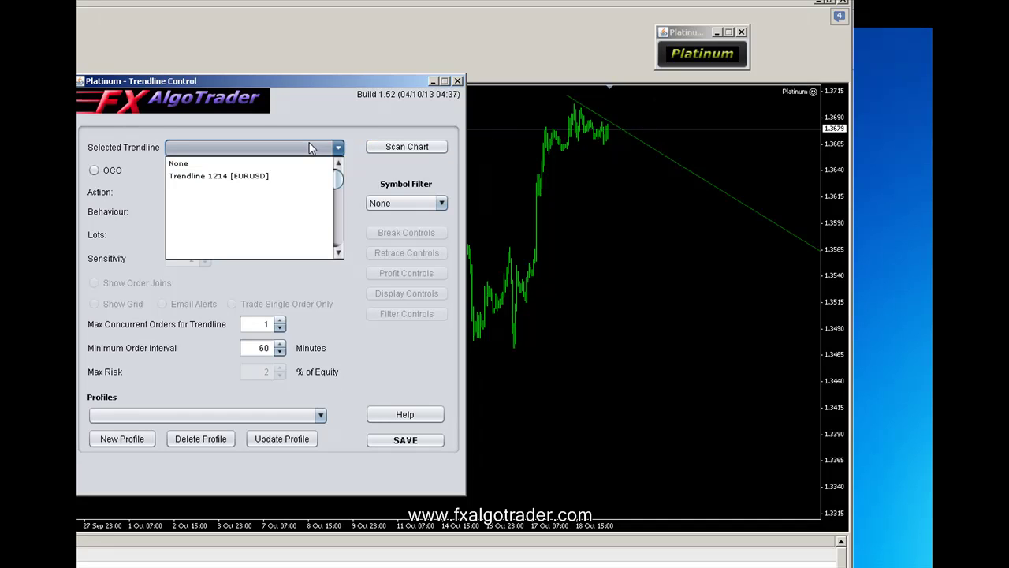
pyautogui.click(253, 180)
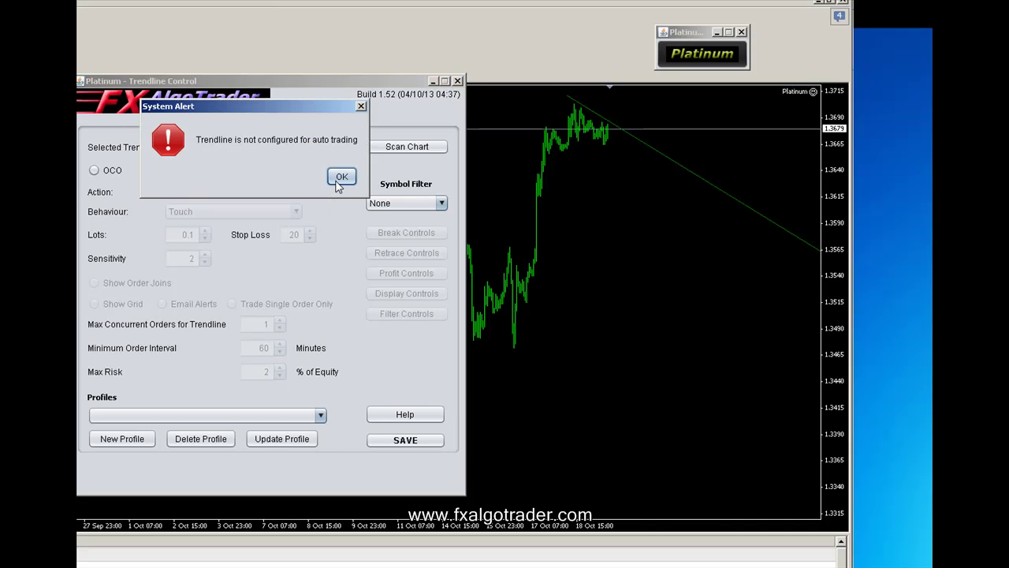
pyautogui.click(339, 178)
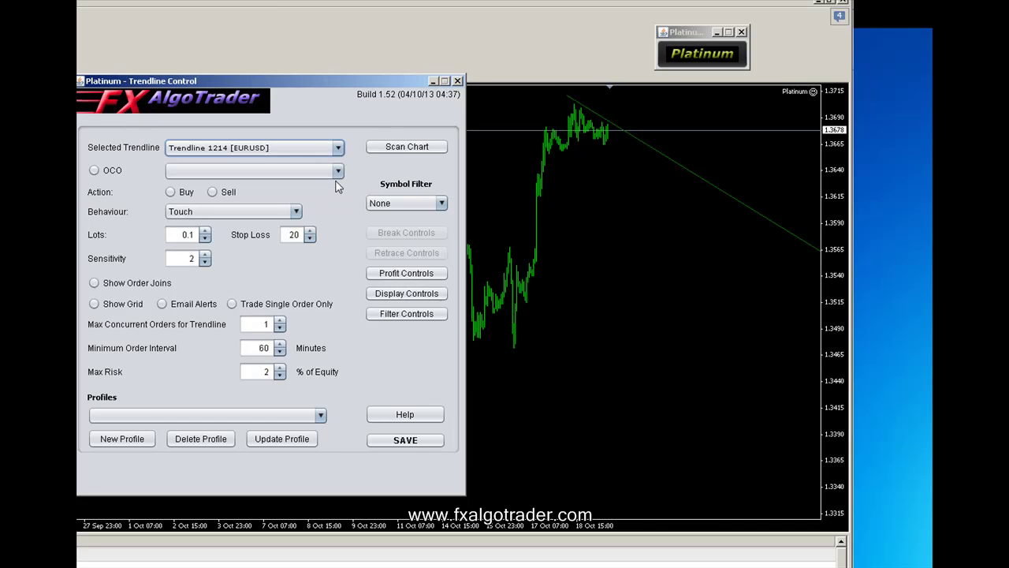
# - Apply the BuyCIDR 3 TP 0-10 Pips profile to Trendline 1214 and save it as a Buy Break
pyautogui.click(233, 417)
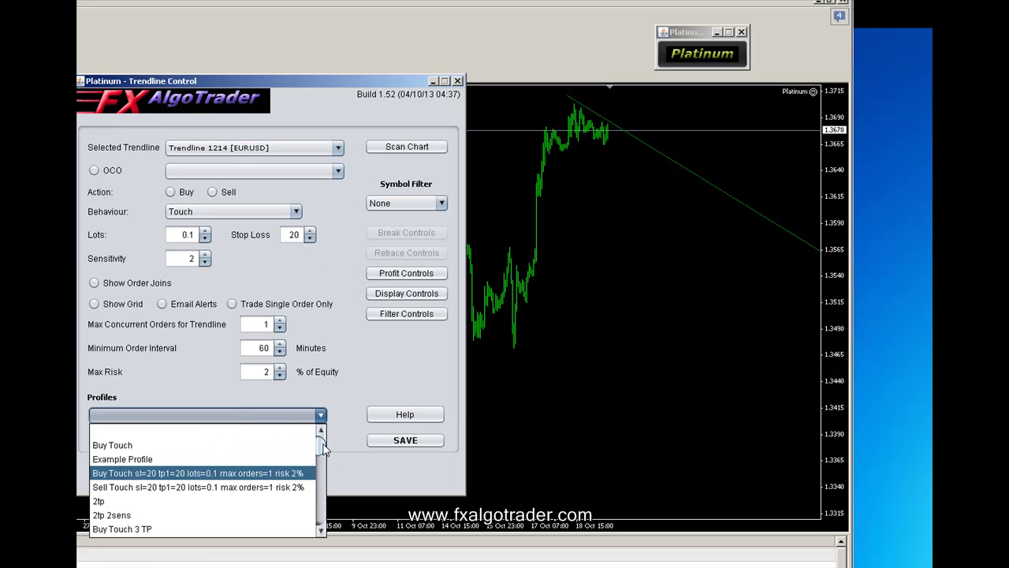
pyautogui.moveTo(323, 447); pyautogui.dragTo(324, 457)
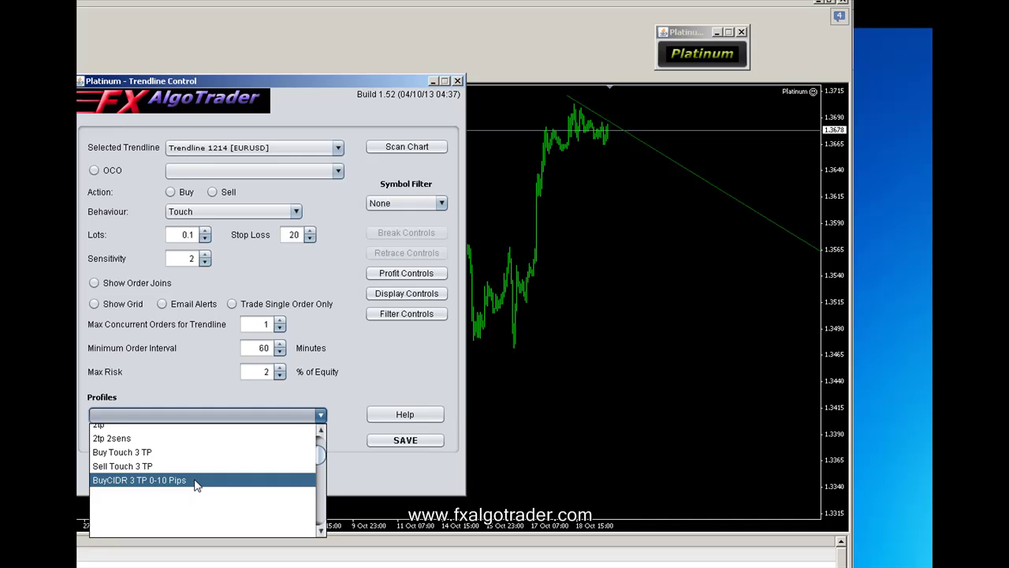
pyautogui.click(195, 480)
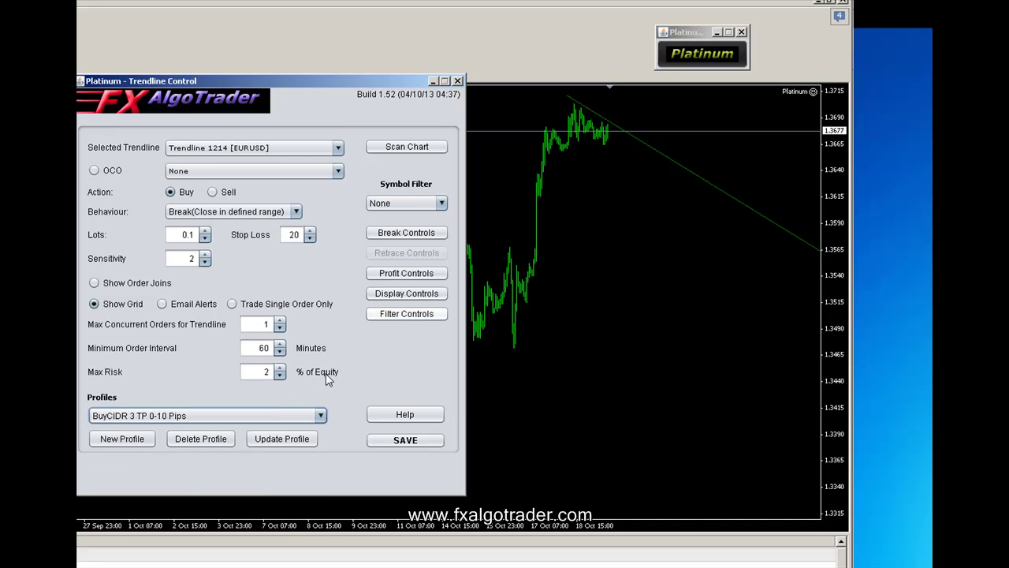
pyautogui.click(386, 441)
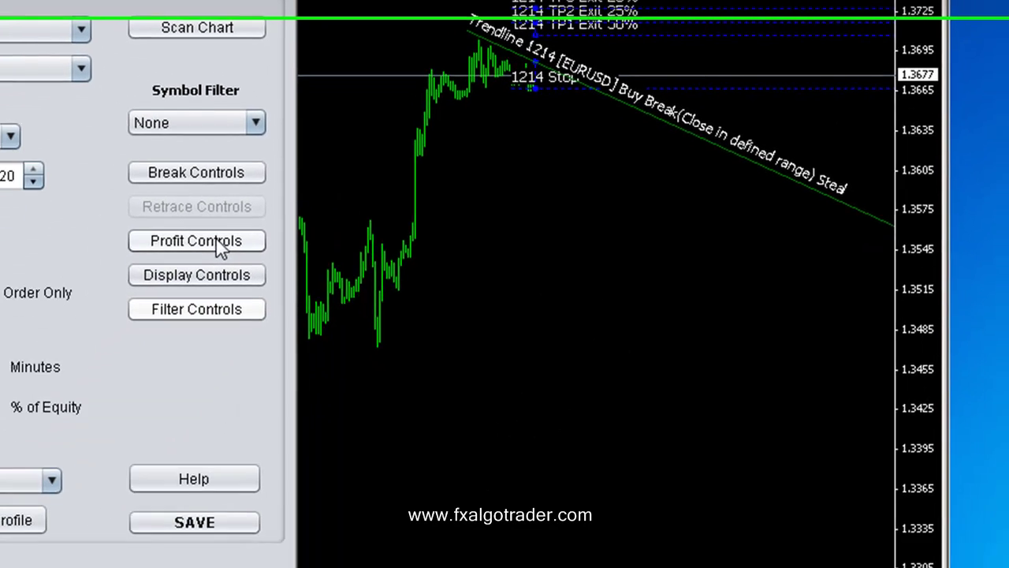
# - Review the take-profit levels, then drag the 1214 Stop line down to a 51-pip stop
pyautogui.click(221, 214)
pyautogui.moveTo(334, 179); pyautogui.dragTo(536, 168)
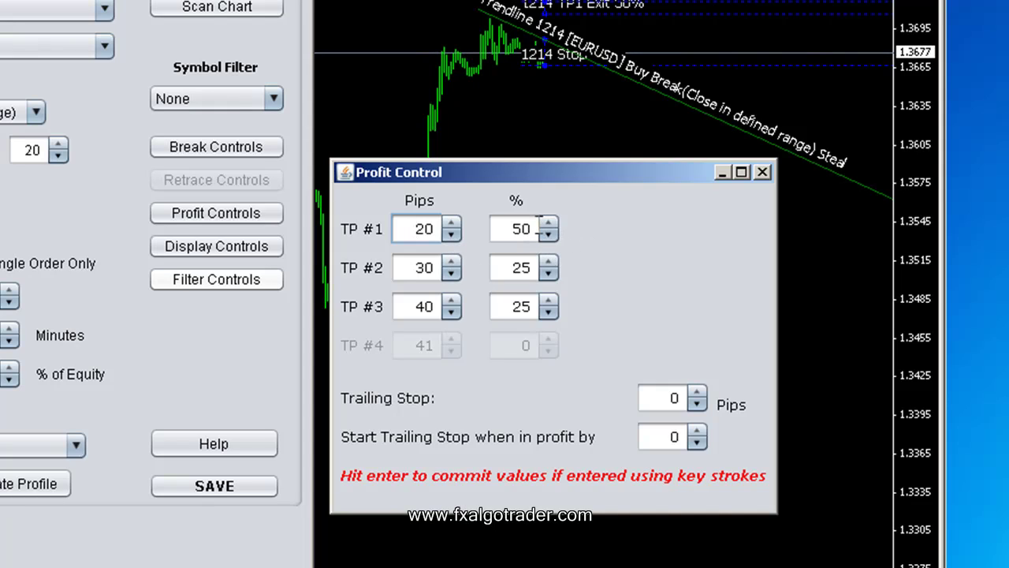
pyautogui.click(761, 172)
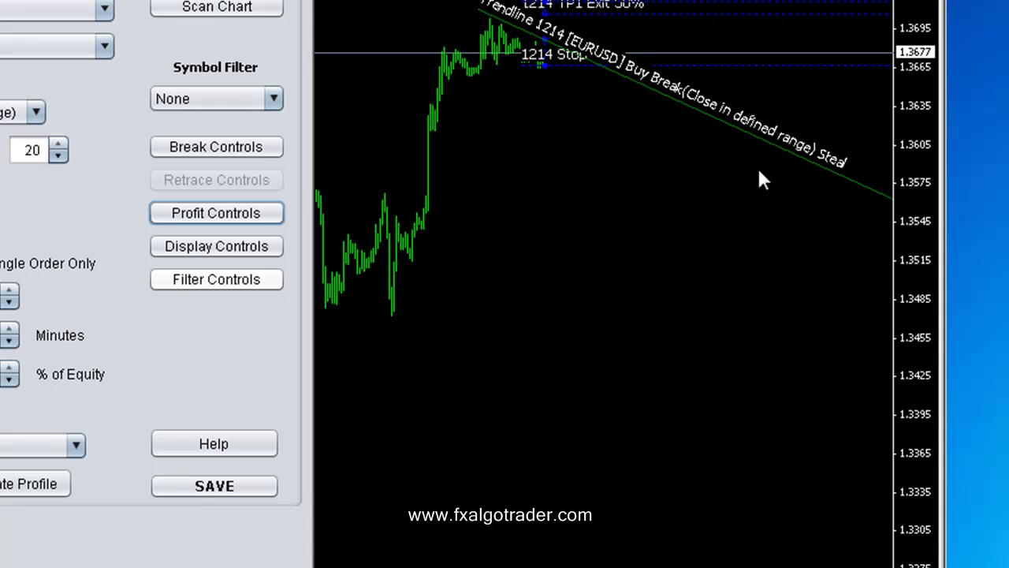
pyautogui.doubleClick(531, 65)
pyautogui.moveTo(533, 65); pyautogui.dragTo(543, 112)
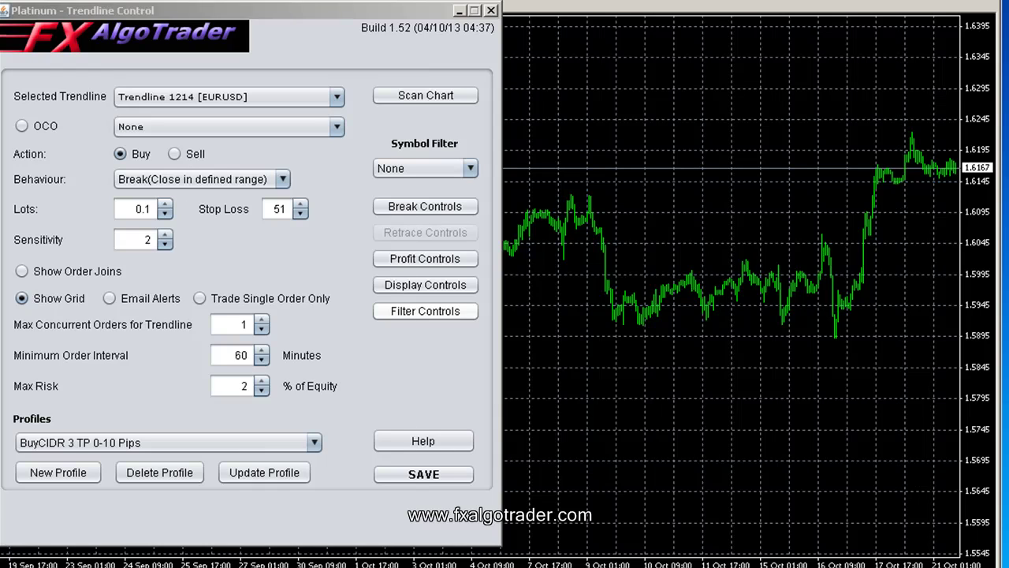
# - Enable object descriptions and turn off the grid on the chart, zoomed to the latest bars
pyautogui.rightClick(638, 141)
pyautogui.click(689, 503)
pyautogui.click(644, 428)
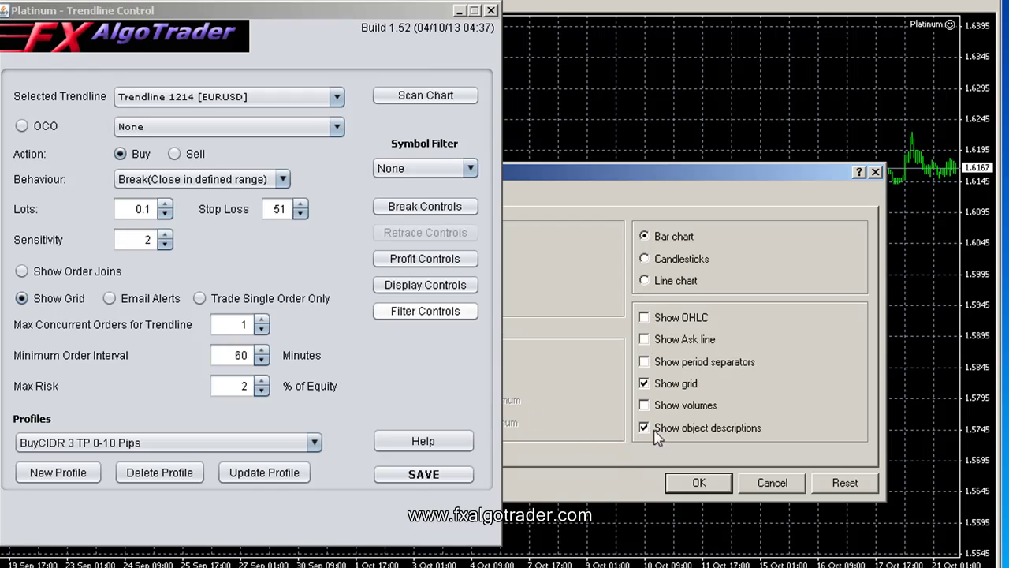
pyautogui.click(687, 483)
pyautogui.rightClick(644, 449)
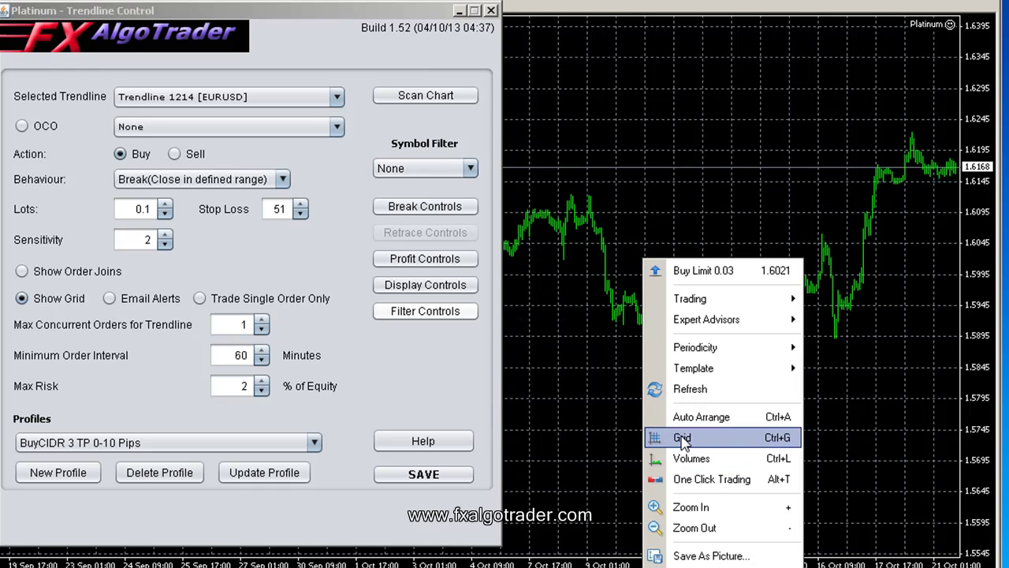
pyautogui.click(681, 438)
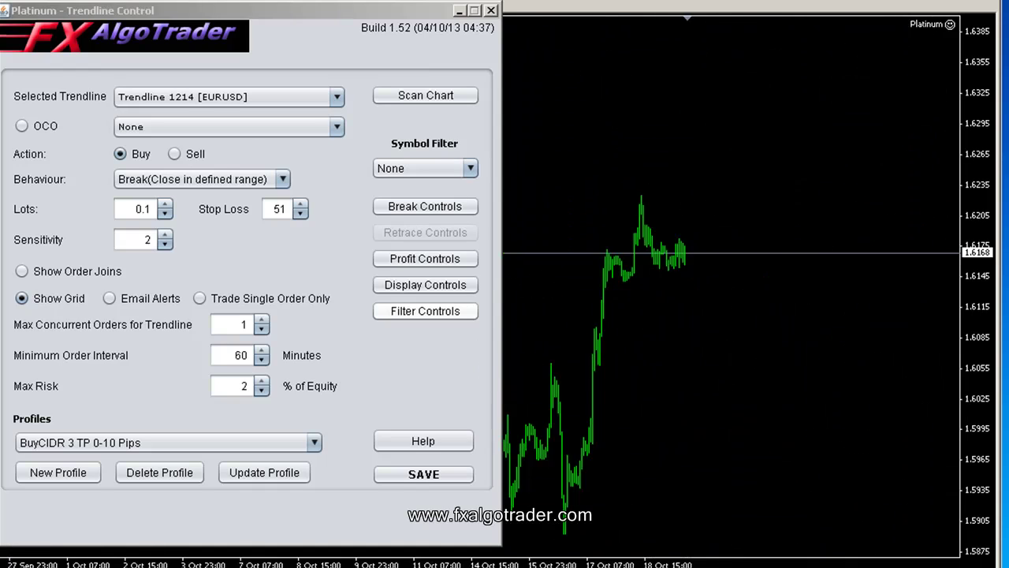
pyautogui.press('+')
pyautogui.press('End')
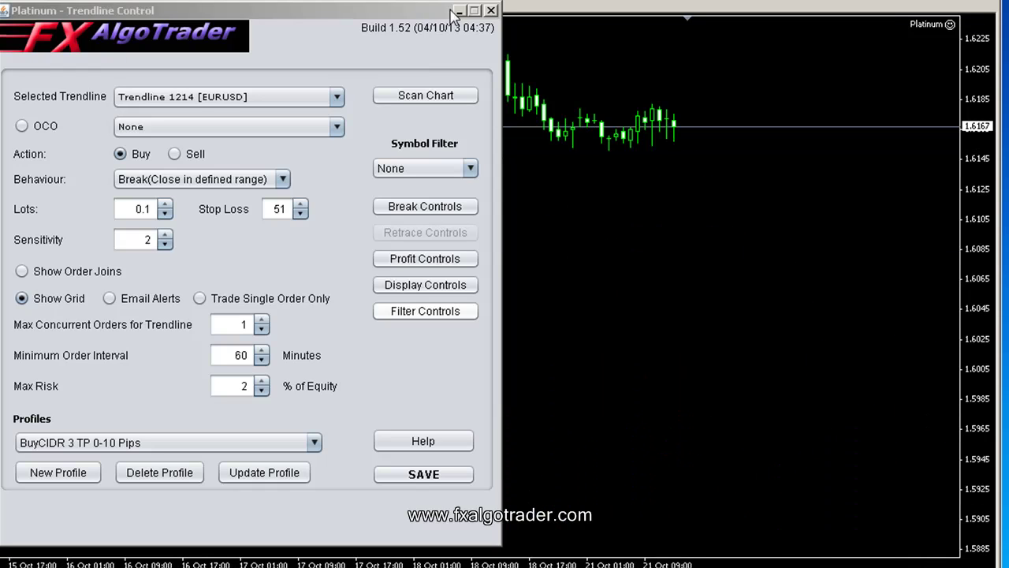
# - Draw two horizontal trendlines bracketing the price, near 1.6186 and 1.6145
pyautogui.click(490, 11)
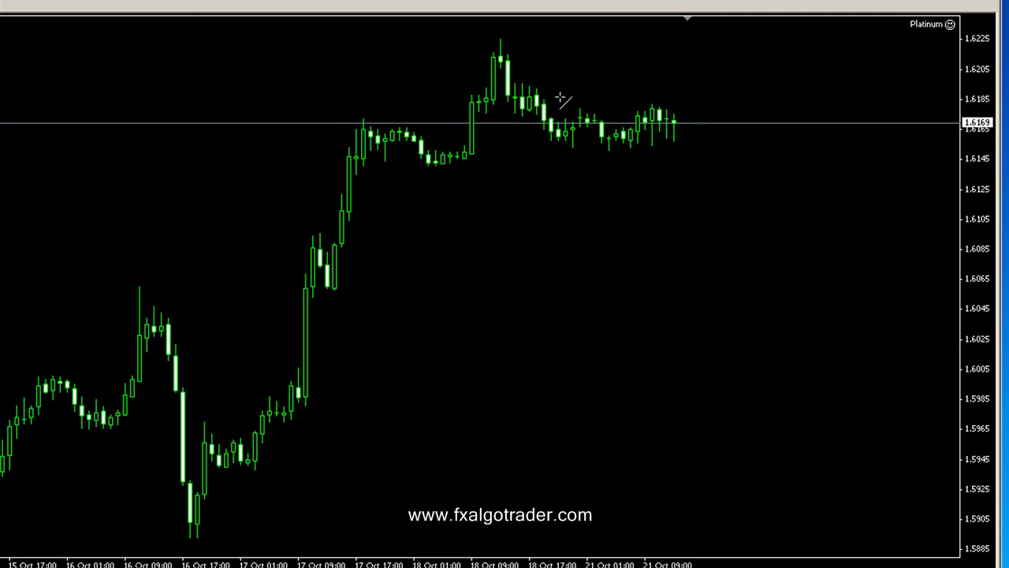
pyautogui.moveTo(559, 98); pyautogui.dragTo(716, 97)
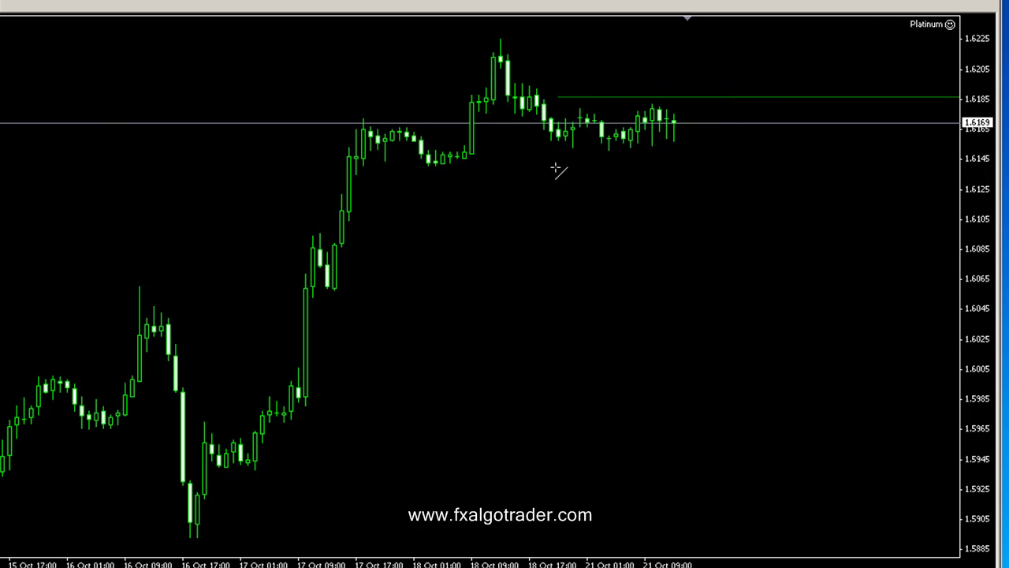
pyautogui.moveTo(552, 160); pyautogui.dragTo(635, 160)
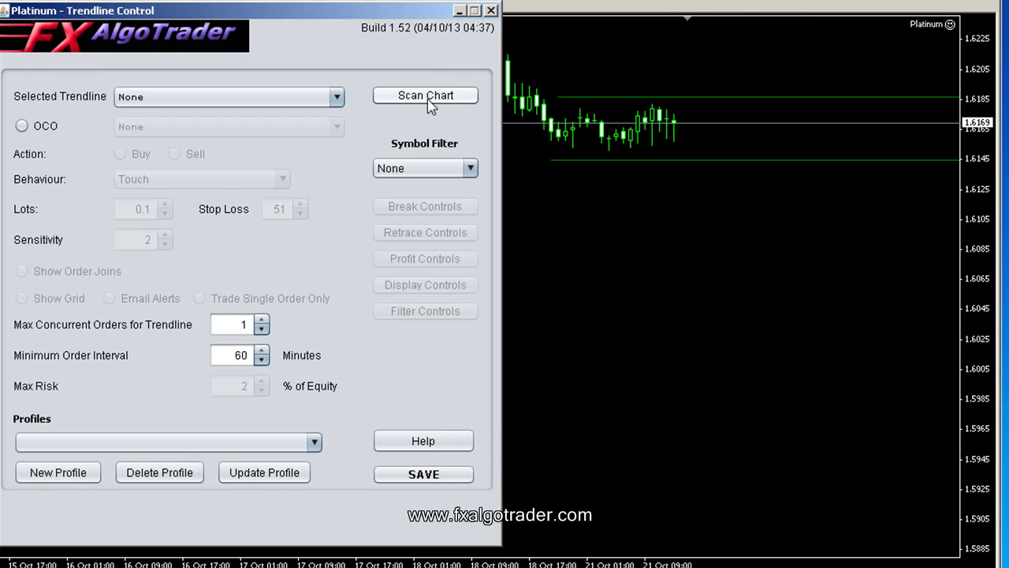
# - Rescan and save Trendline 1460 [GBPUSD] with the BuyCIDR 3 TP 0-10 Pips profile as a Buy Break
pyautogui.click(428, 97)
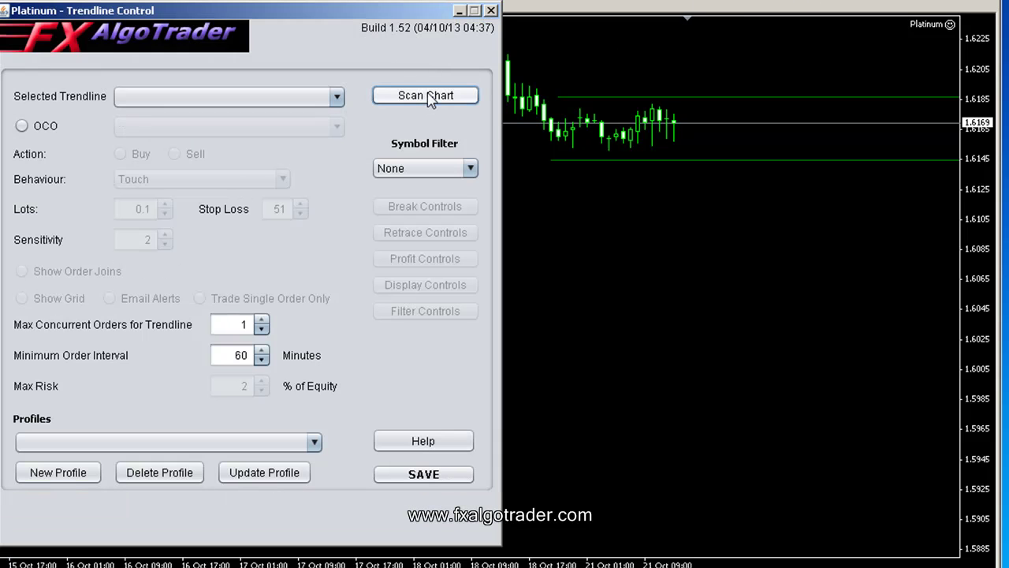
pyautogui.click(298, 102)
pyautogui.click(255, 150)
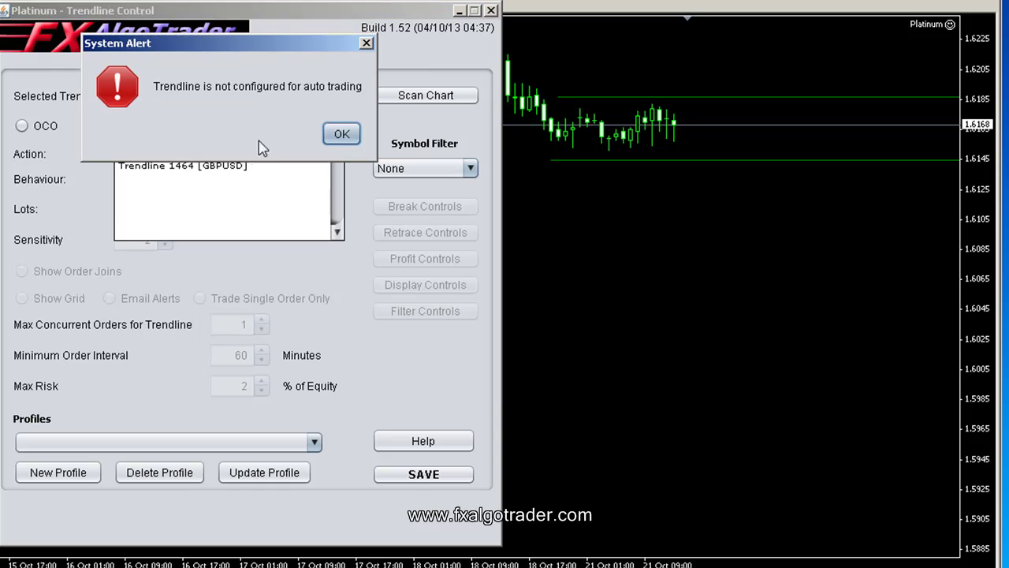
pyautogui.click(350, 134)
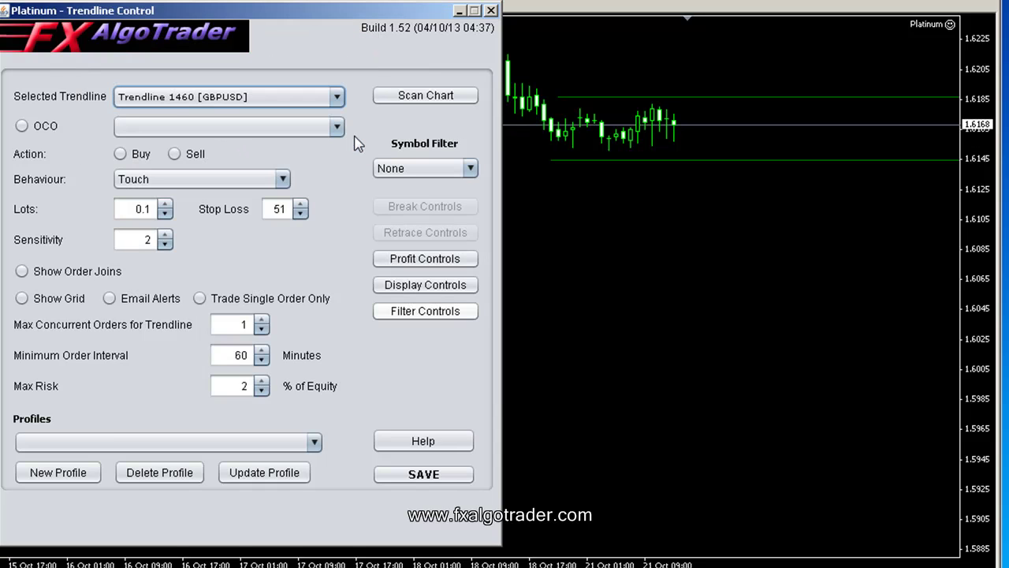
pyautogui.click(190, 448)
pyautogui.moveTo(315, 464); pyautogui.dragTo(315, 501)
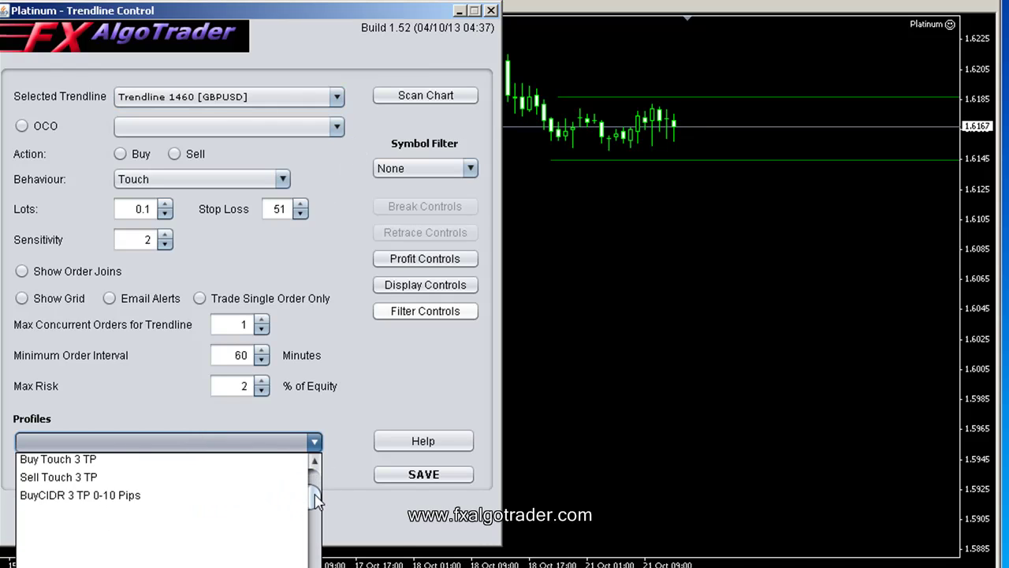
pyautogui.click(106, 496)
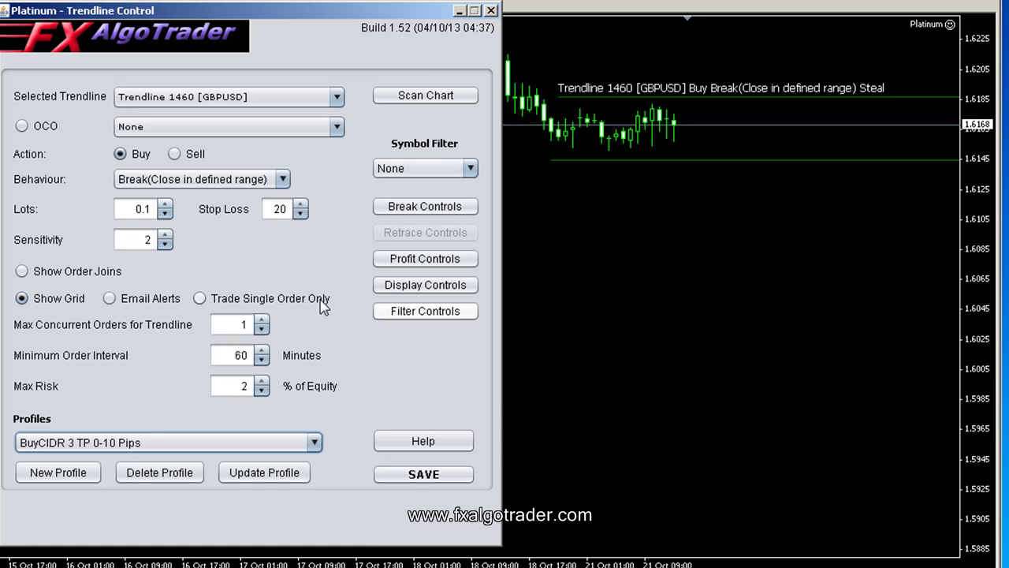
pyautogui.click(447, 473)
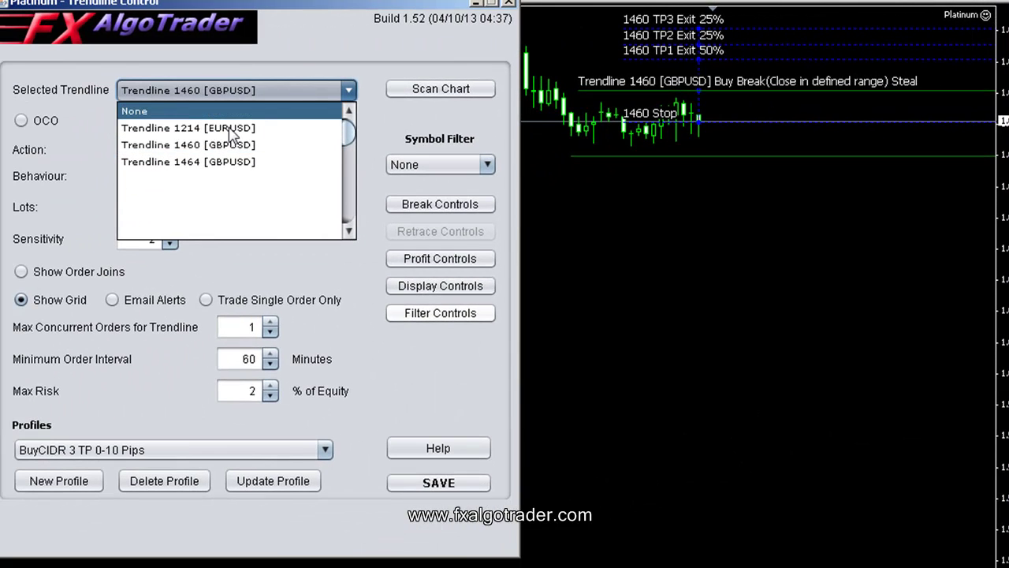
# - Select Trendline 1464 [GBPUSD], keep the BuyCIDR 3 TP 0-10 Pips profile, and set it to Sell
pyautogui.click(237, 161)
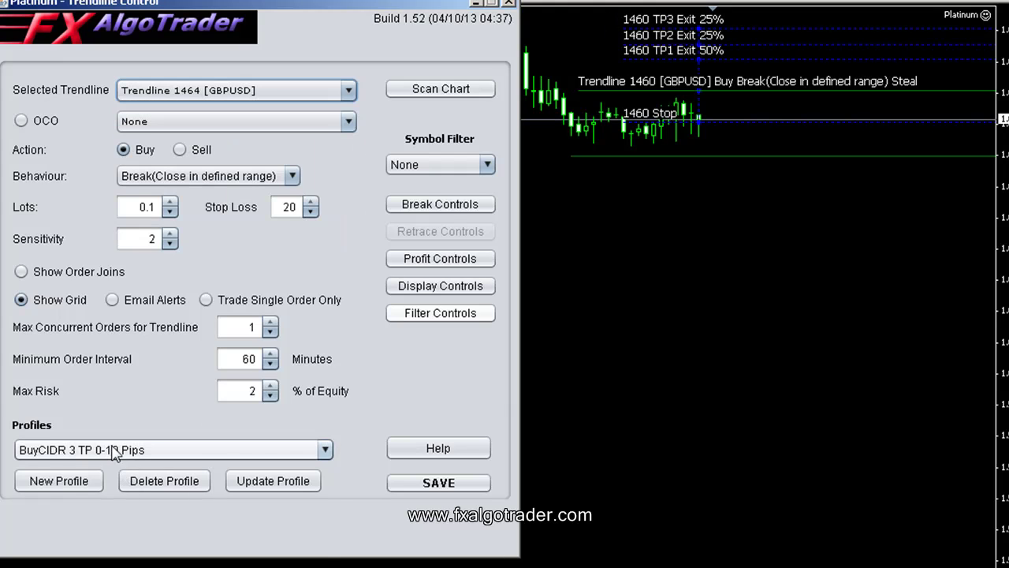
pyautogui.click(115, 449)
pyautogui.moveTo(322, 508); pyautogui.dragTo(327, 511)
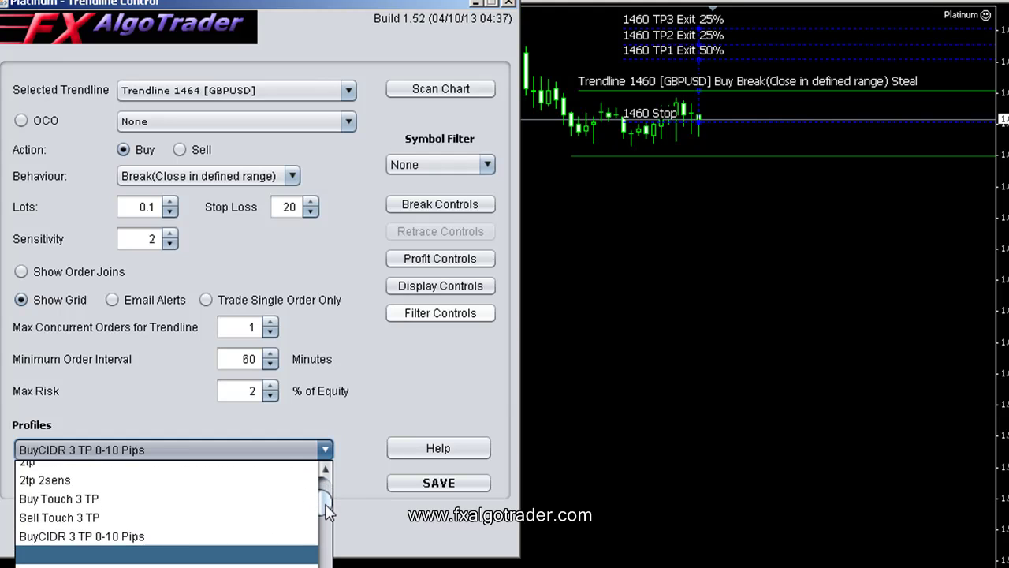
pyautogui.click(339, 429)
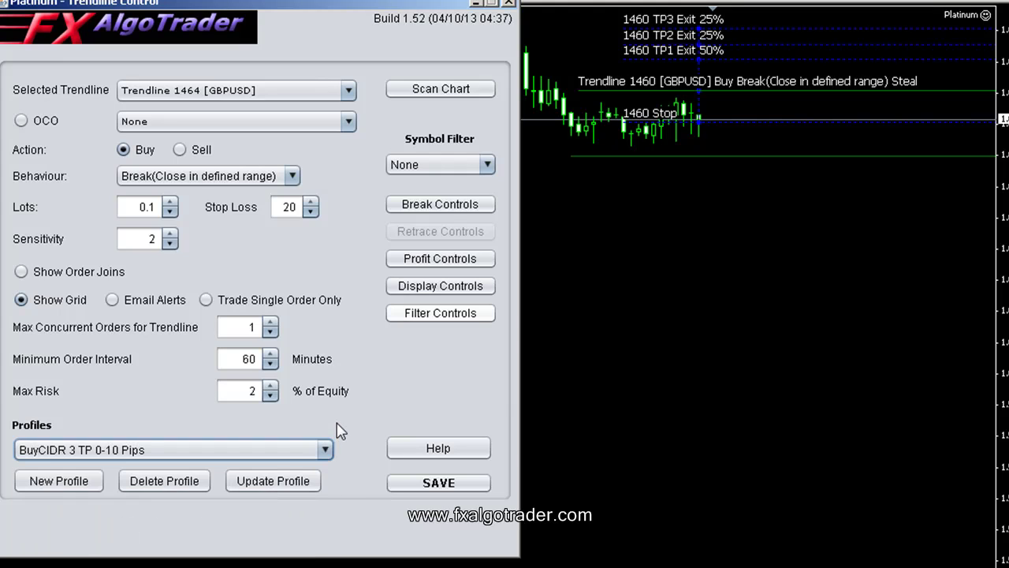
pyautogui.click(180, 150)
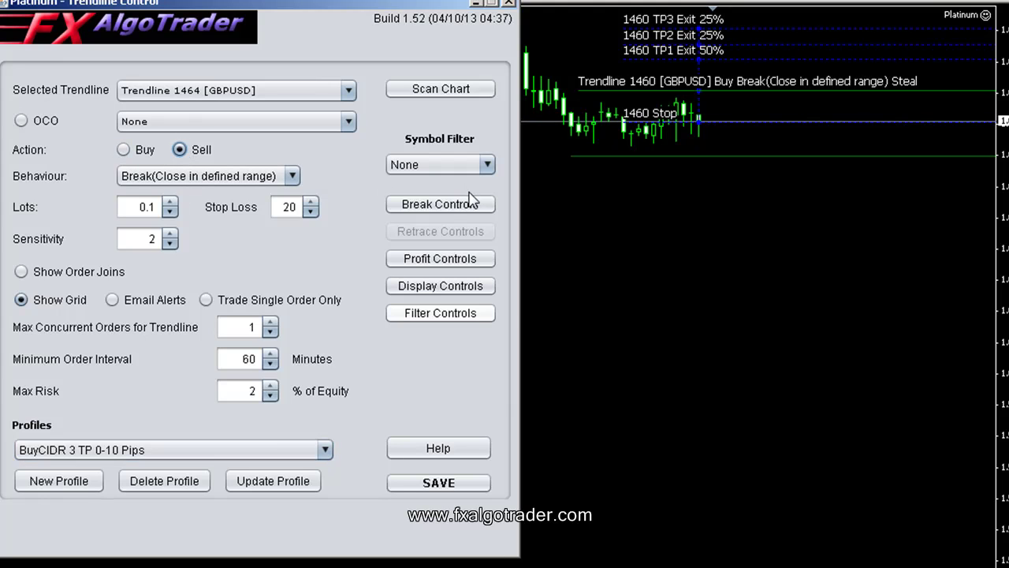
pyautogui.moveTo(435, 6); pyautogui.dragTo(254, 93)
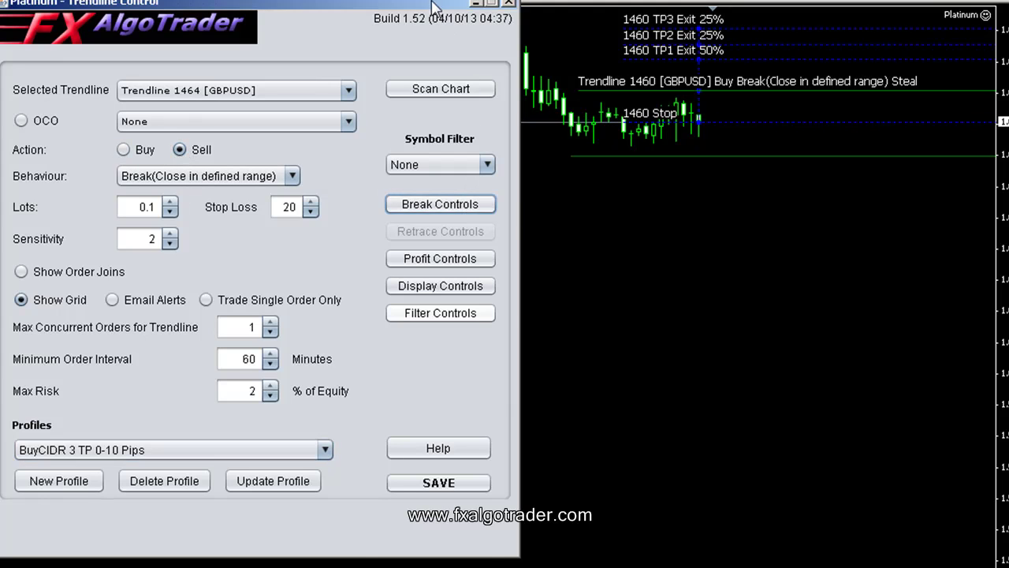
# - Lower Trendline 1464's break Pip Range minimum from 1 to 0
pyautogui.click(283, 292)
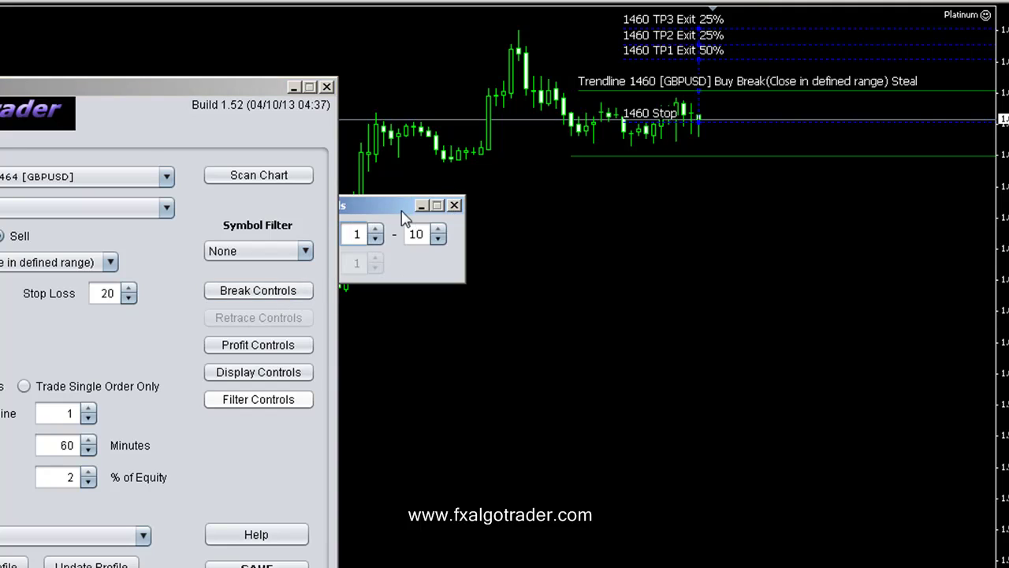
pyautogui.moveTo(403, 206); pyautogui.dragTo(620, 273)
pyautogui.click(739, 299)
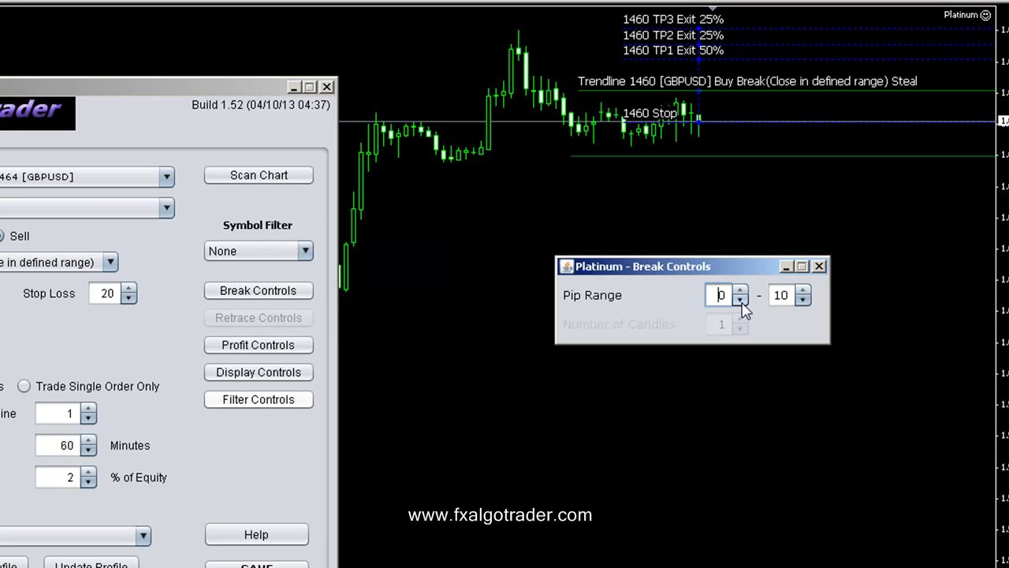
pyautogui.click(819, 266)
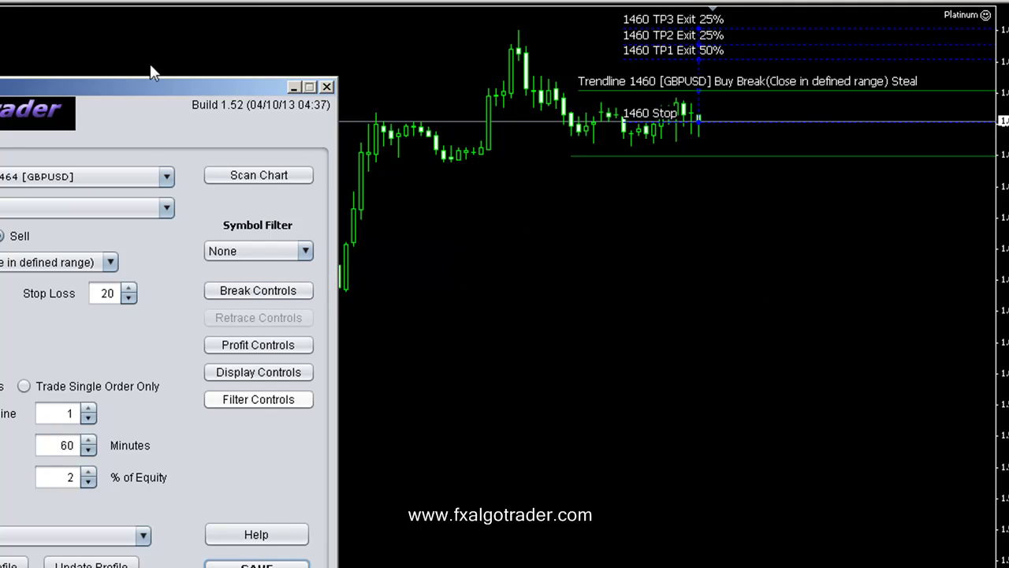
pyautogui.moveTo(151, 86); pyautogui.dragTo(359, 2)
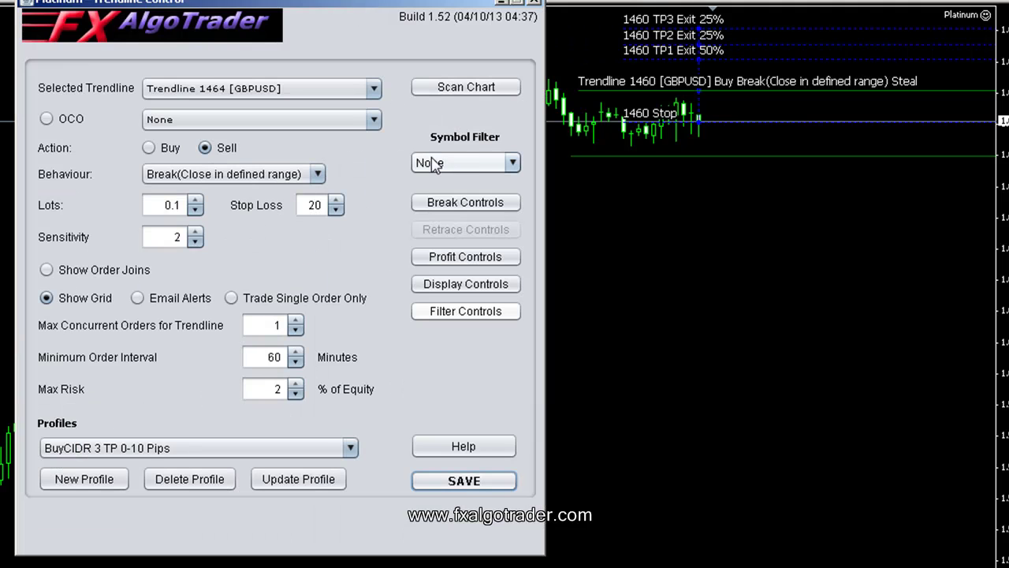
# - Review Trendline 1464's 20/30/40-pip take-profits, then close the Trendline Control window
pyautogui.click(457, 255)
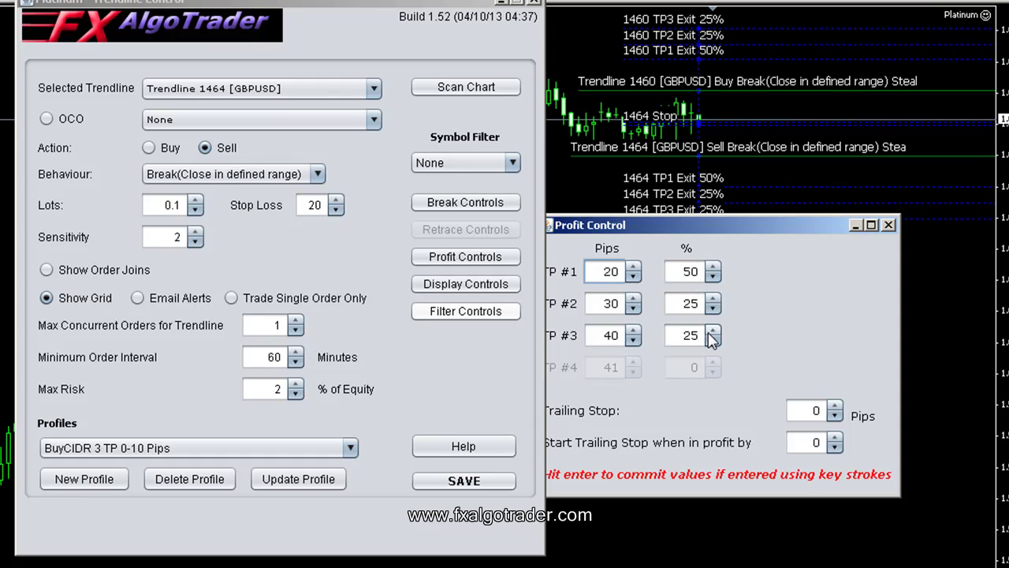
pyautogui.click(889, 225)
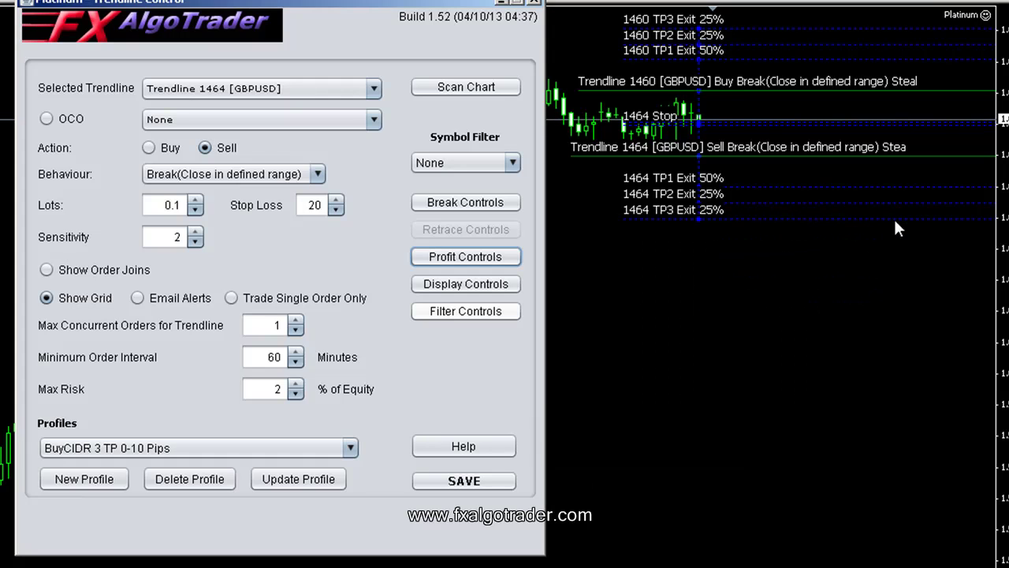
pyautogui.click(534, 3)
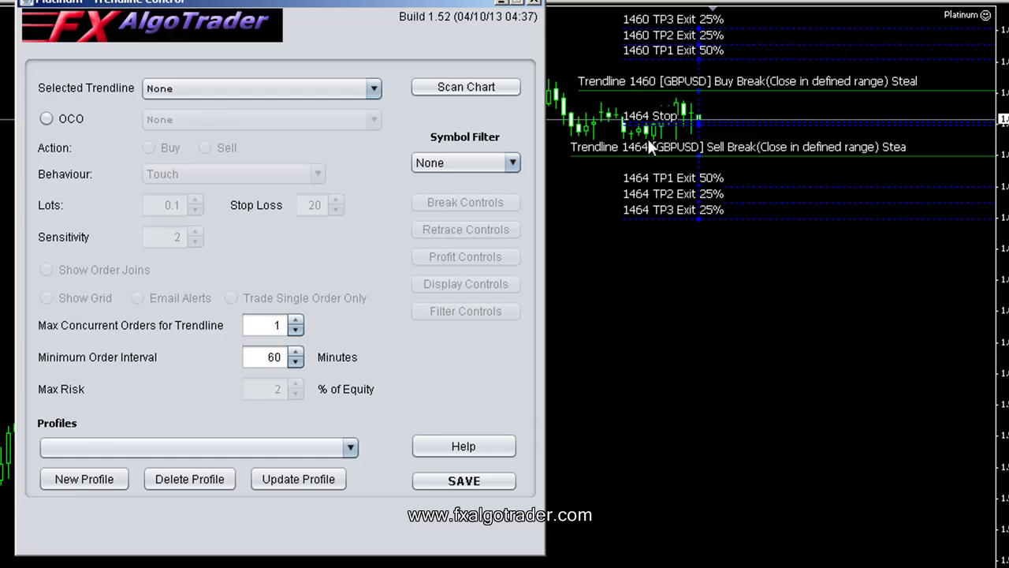
# - Set Trendline 1460's OCO partner to Trendline 1464 and save
pyautogui.click(300, 88)
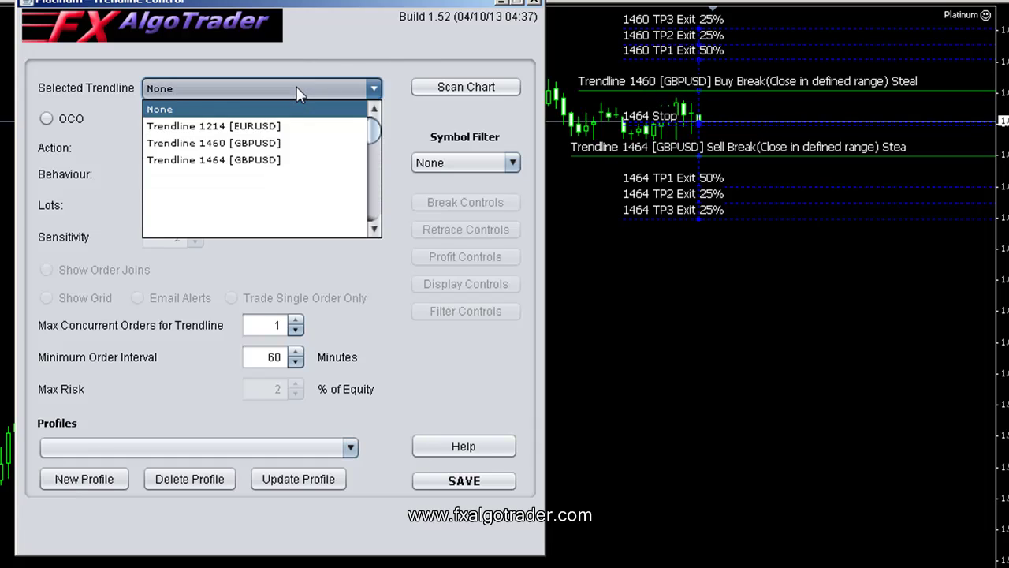
pyautogui.click(273, 149)
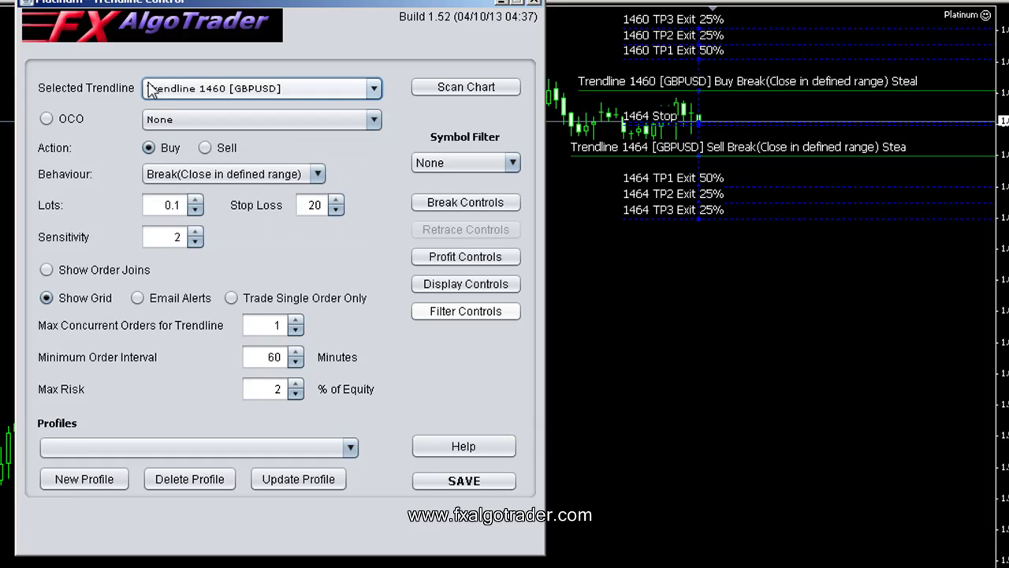
pyautogui.click(171, 118)
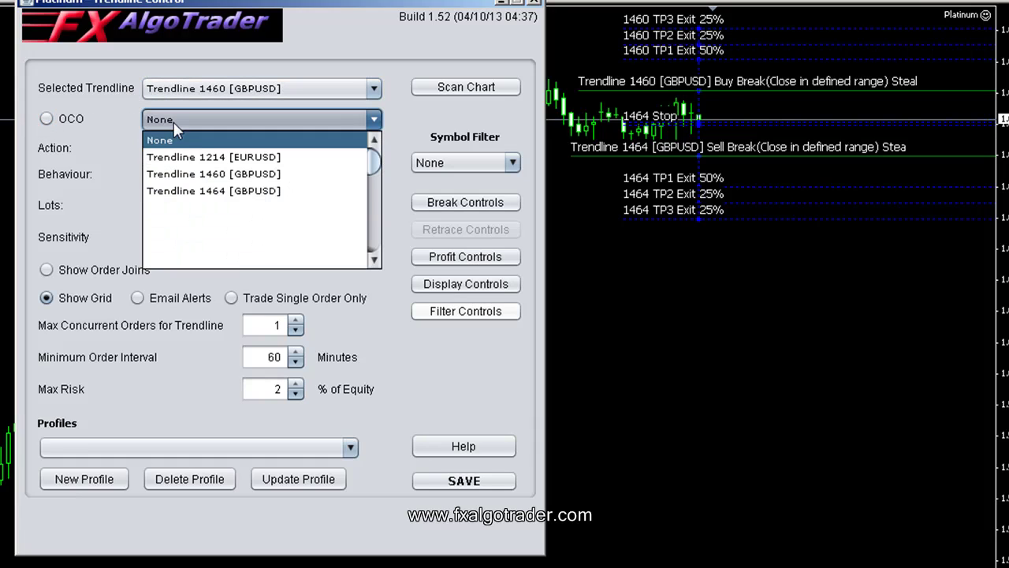
pyautogui.click(203, 195)
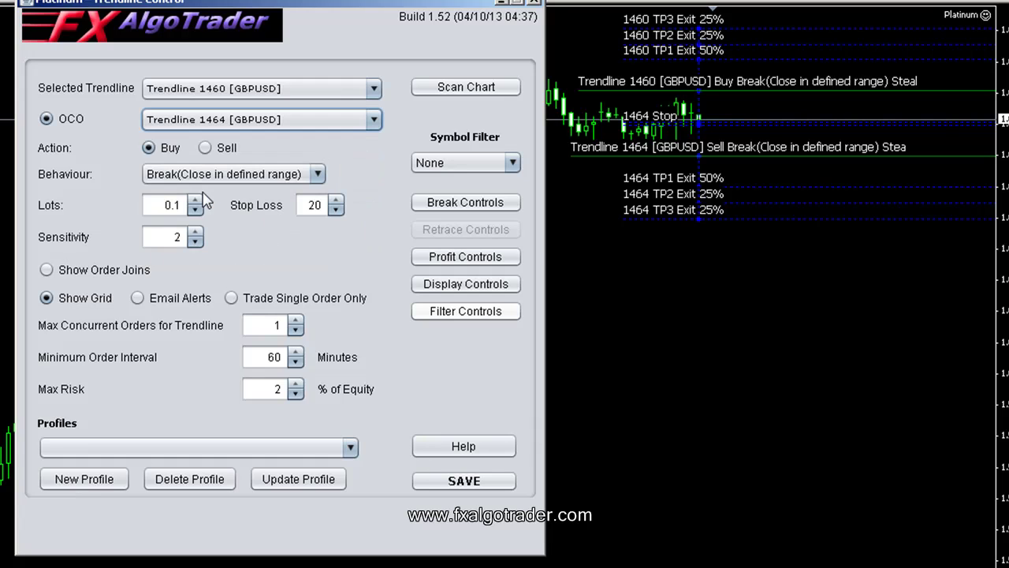
pyautogui.click(463, 480)
# - Set Trendline 1464's OCO partner to Trendline 1460 and save
pyautogui.click(236, 88)
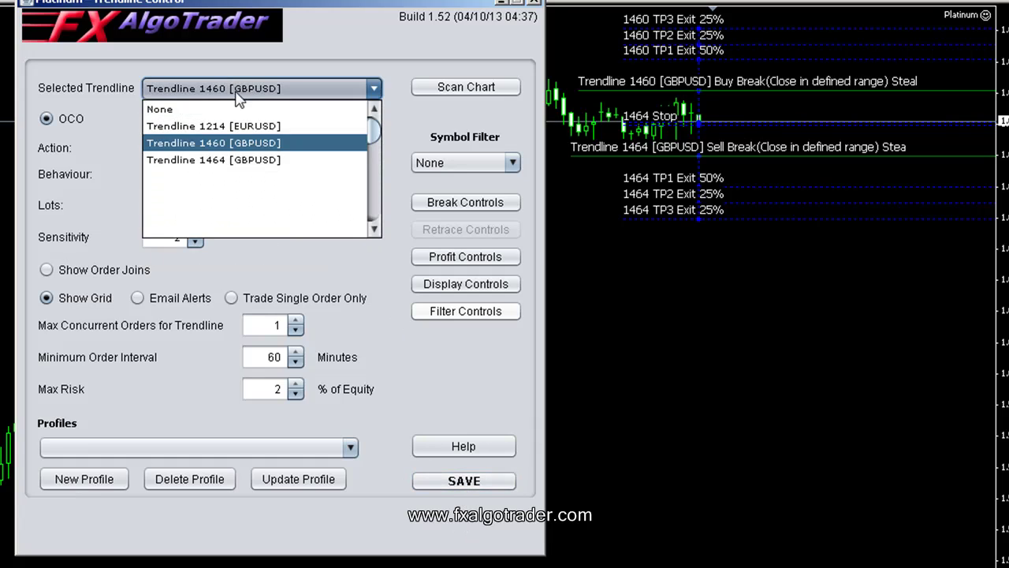
pyautogui.click(237, 160)
pyautogui.click(162, 120)
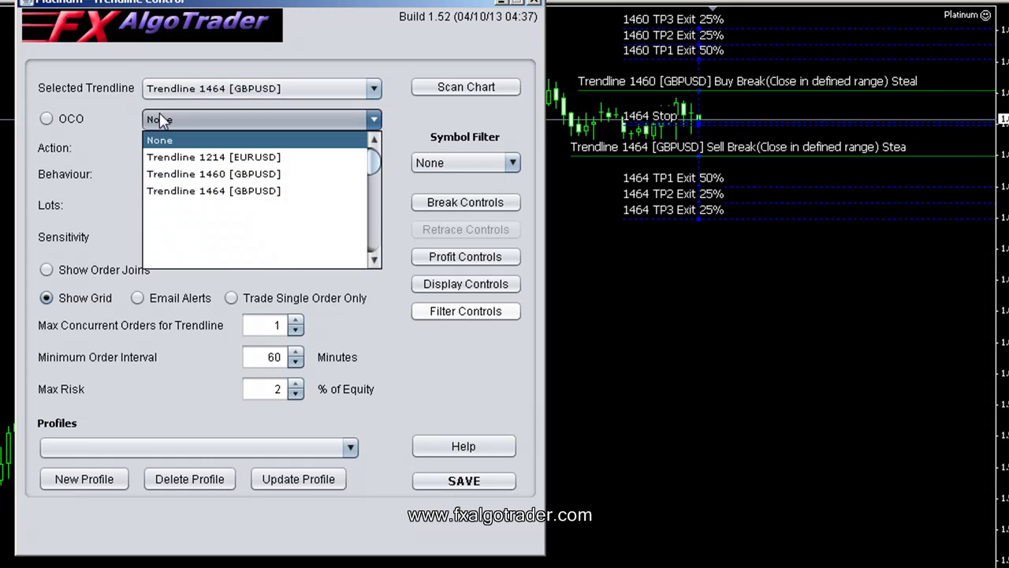
pyautogui.click(198, 172)
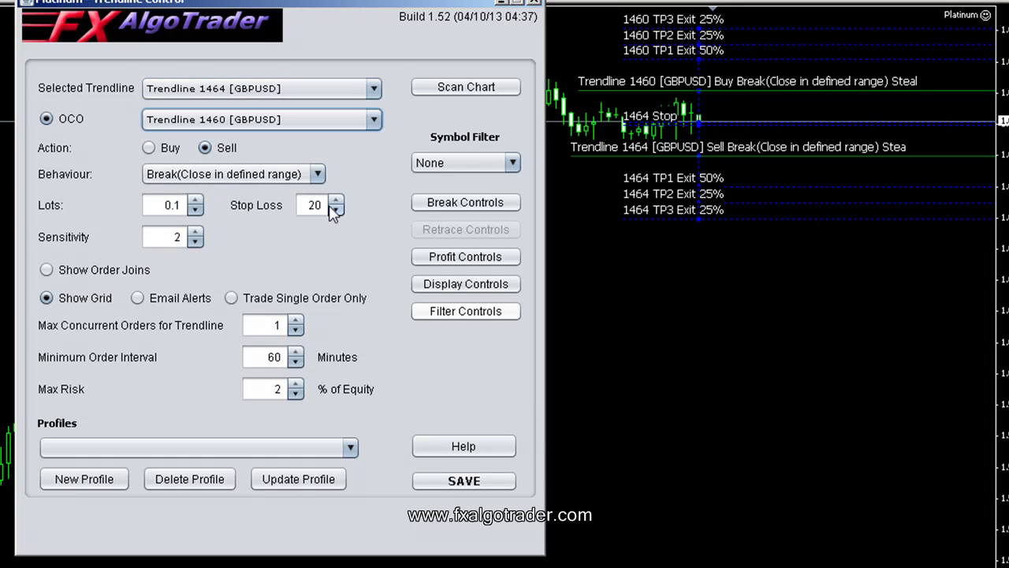
pyautogui.click(463, 478)
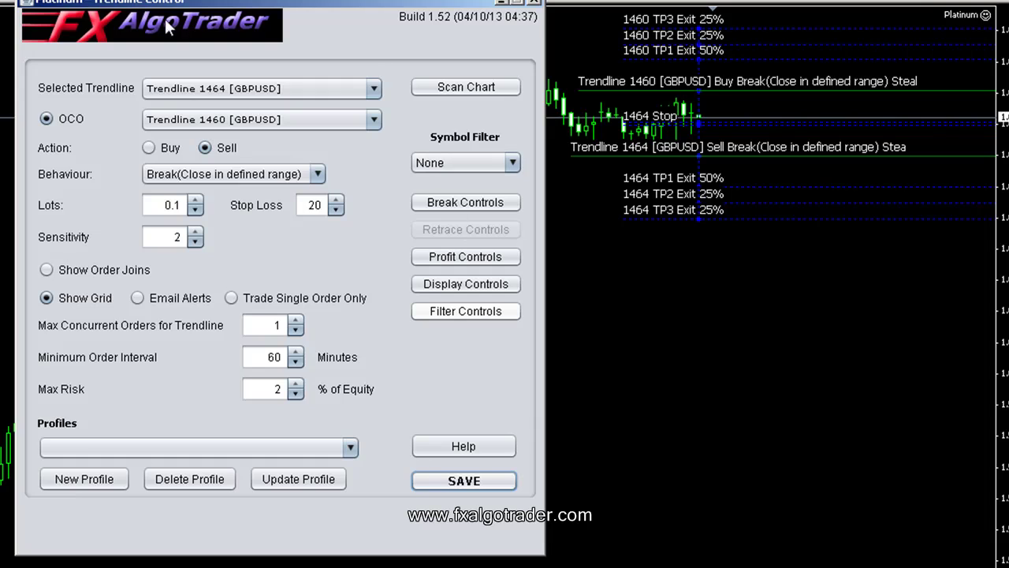
pyautogui.click(535, 4)
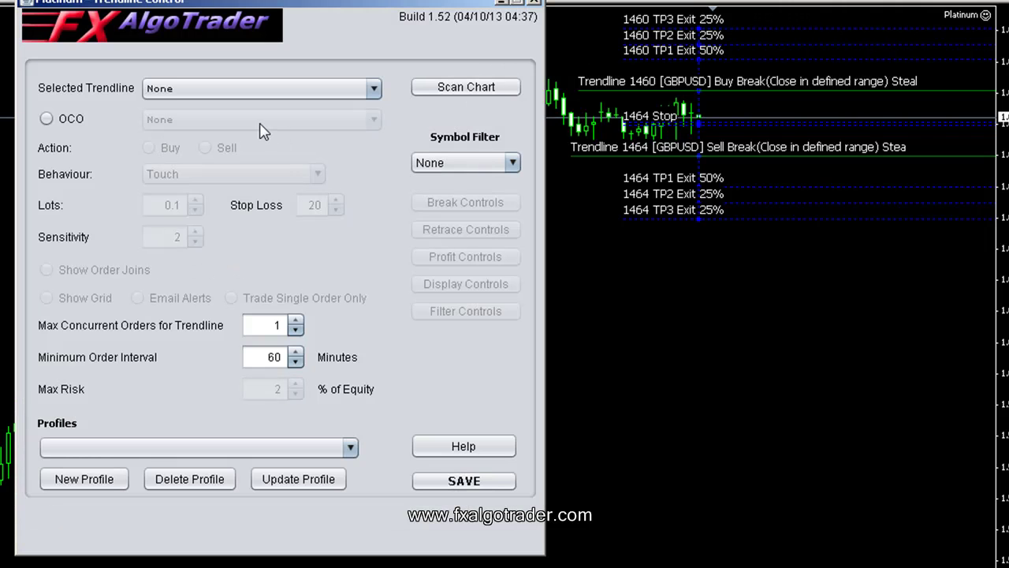
# - Select Trendline 1460 [GBPUSD] and place its Display Controls popup beside the main panel
pyautogui.click(250, 89)
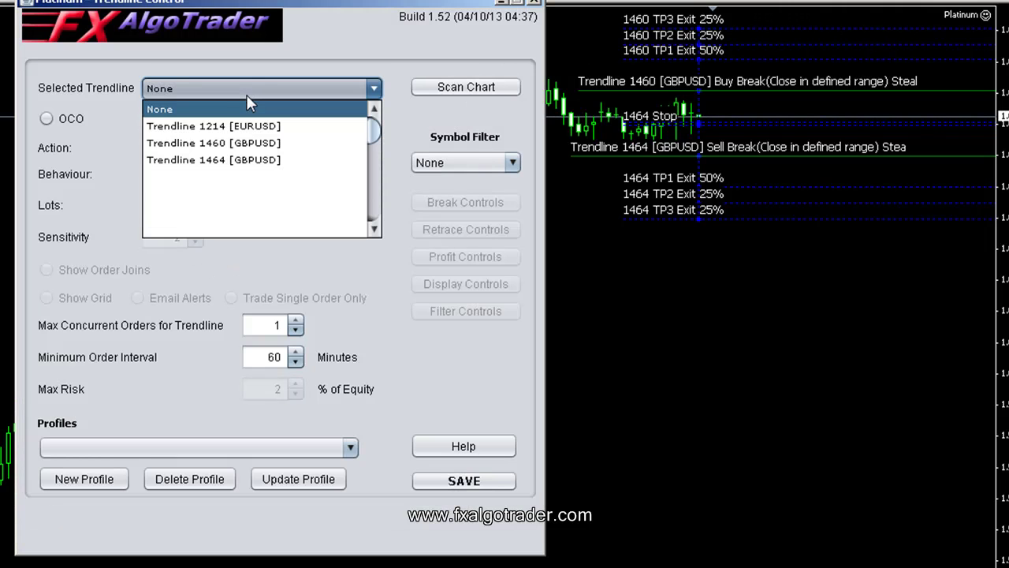
pyautogui.click(253, 143)
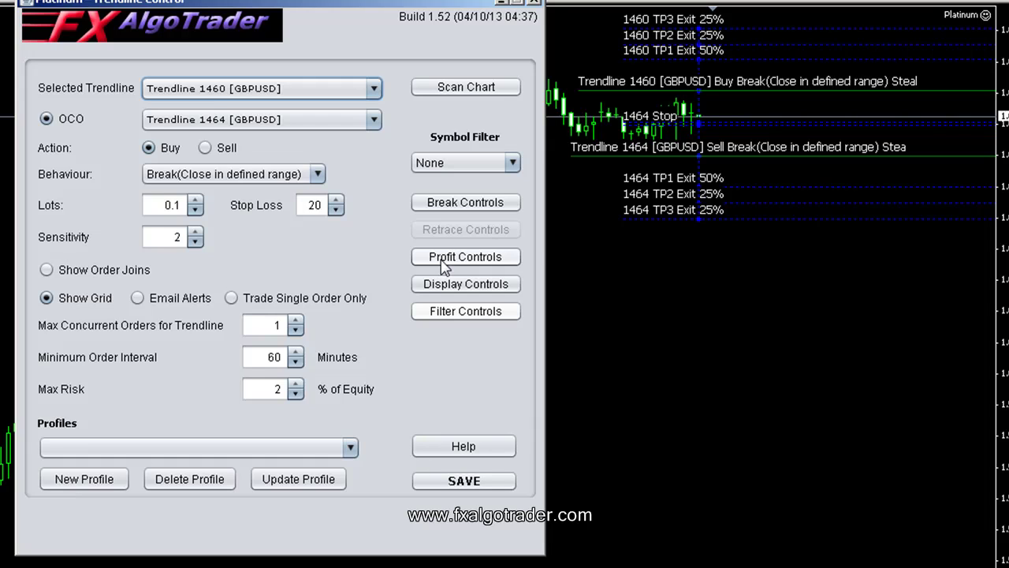
pyautogui.click(451, 283)
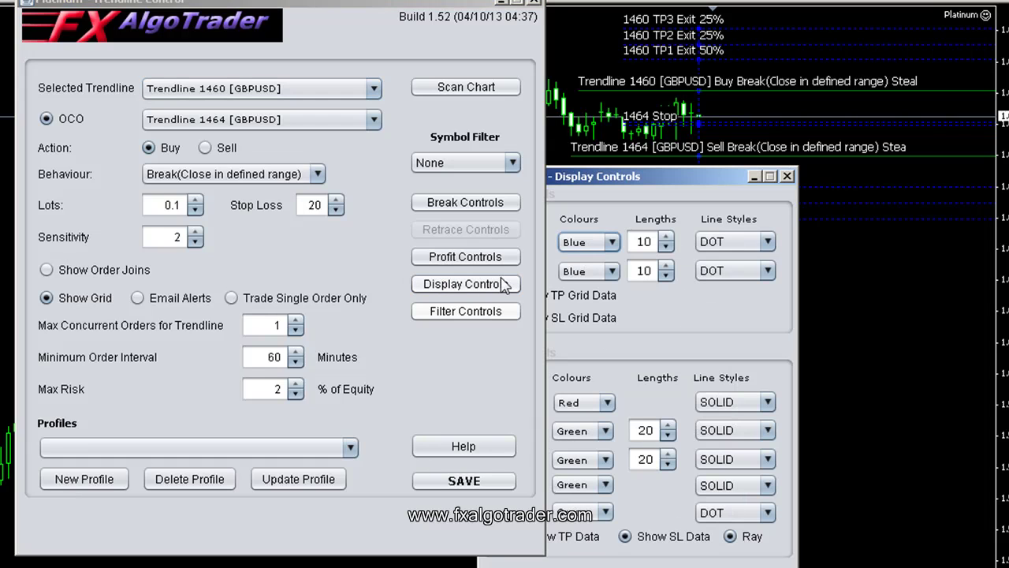
pyautogui.moveTo(636, 181); pyautogui.dragTo(752, 140)
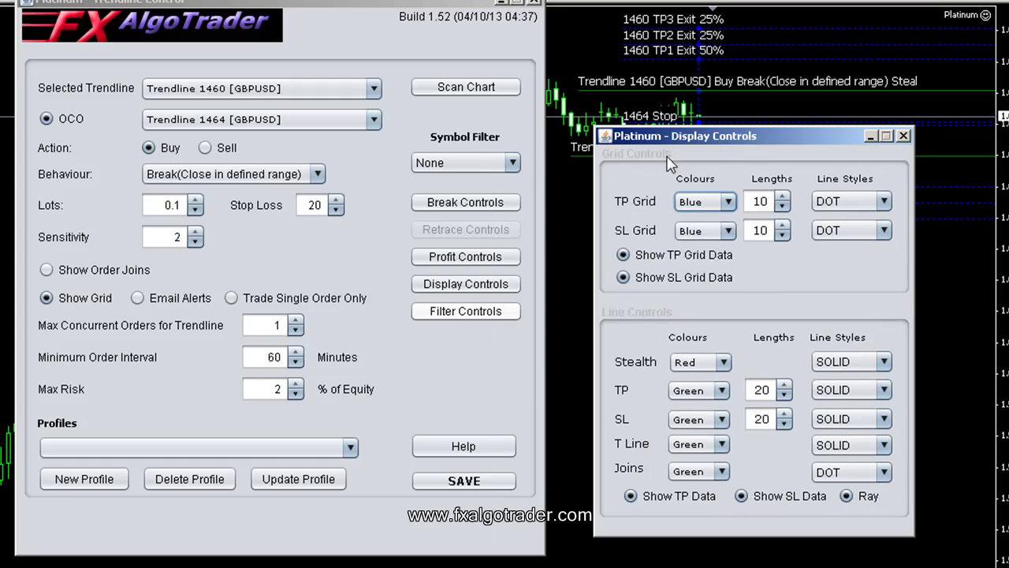
pyautogui.moveTo(667, 142); pyautogui.dragTo(632, 157)
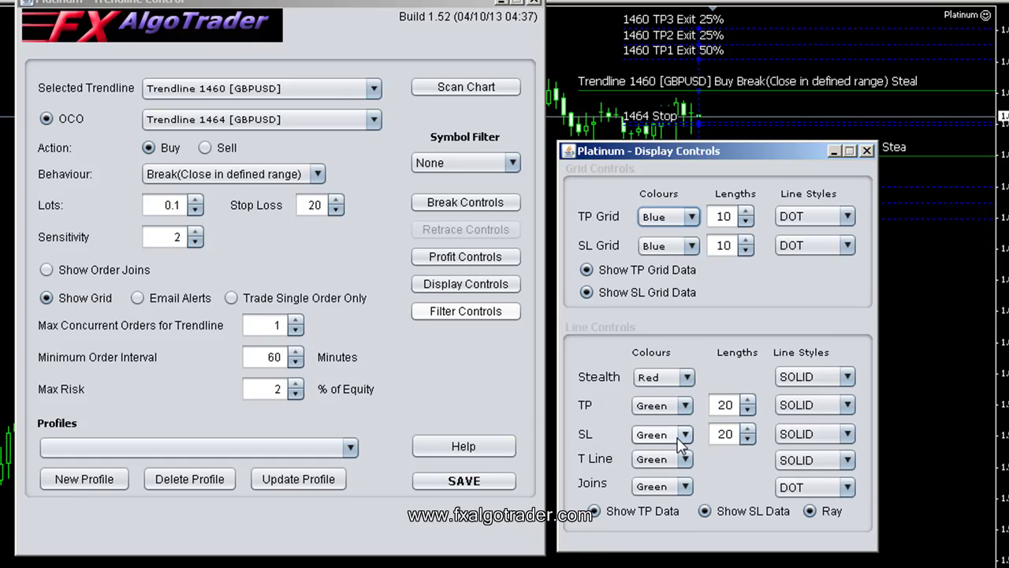
# - Close the Display Controls popup and the Trendline Control window
pyautogui.click(867, 151)
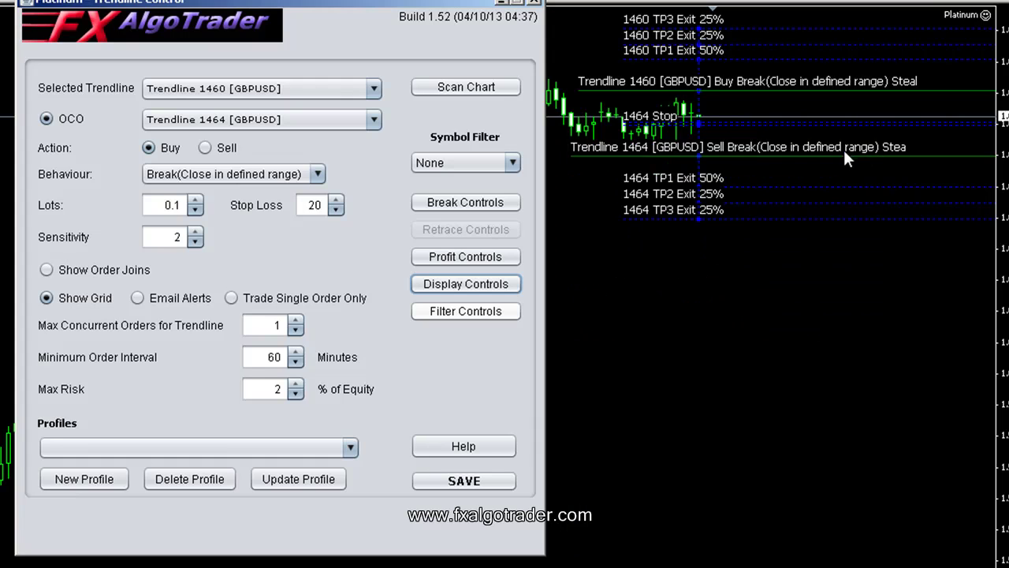
pyautogui.click(534, 3)
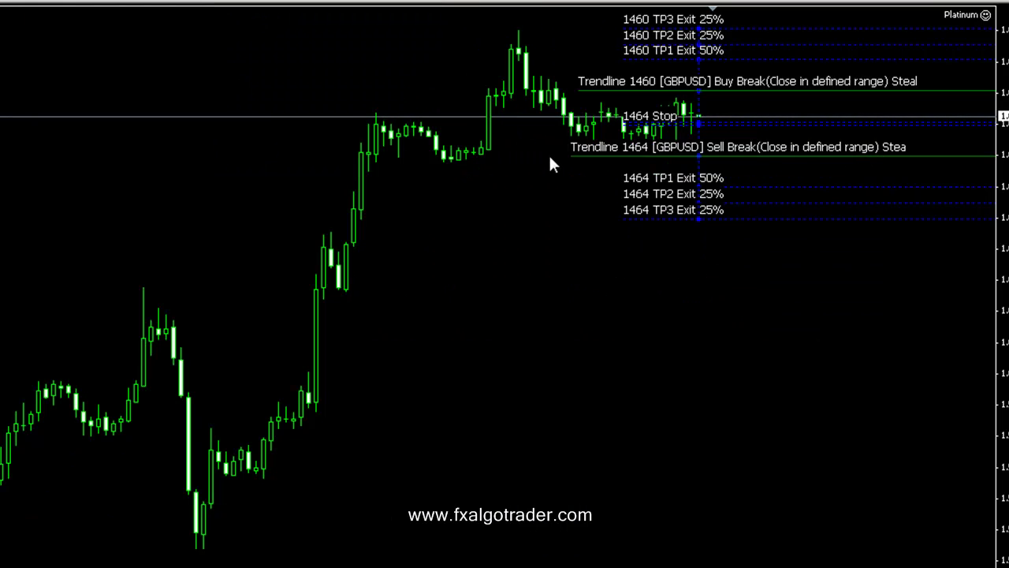